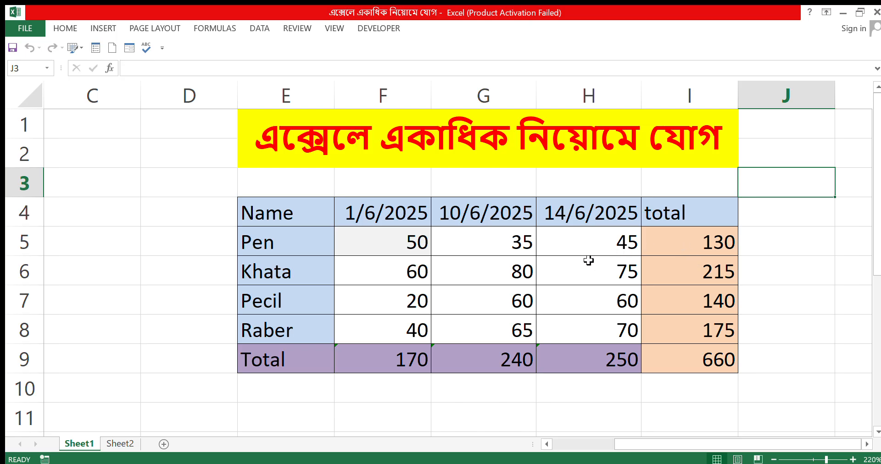
Clear the existing totals from I5:I9 and from F9:H9
drag(690, 243, 695, 359)
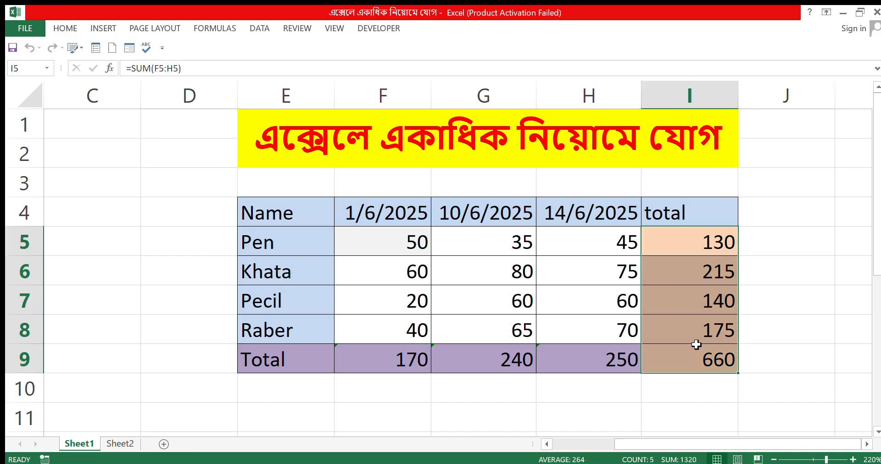
key(Delete)
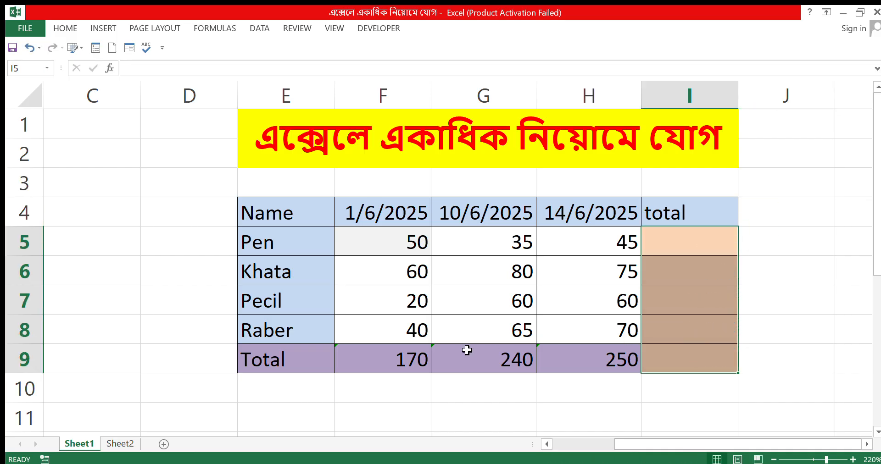
drag(365, 361, 602, 360)
key(Delete)
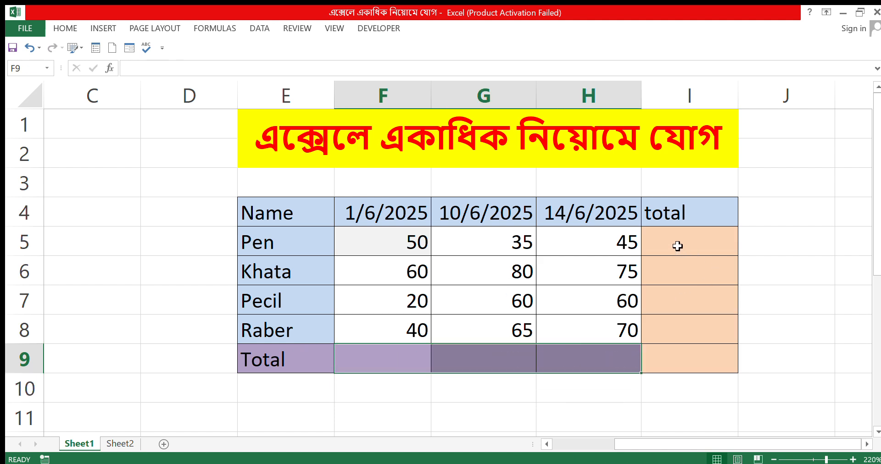
Total the Pen row in I5 with =sum(F5:H5) and fill the formula down through I8
click(678, 246)
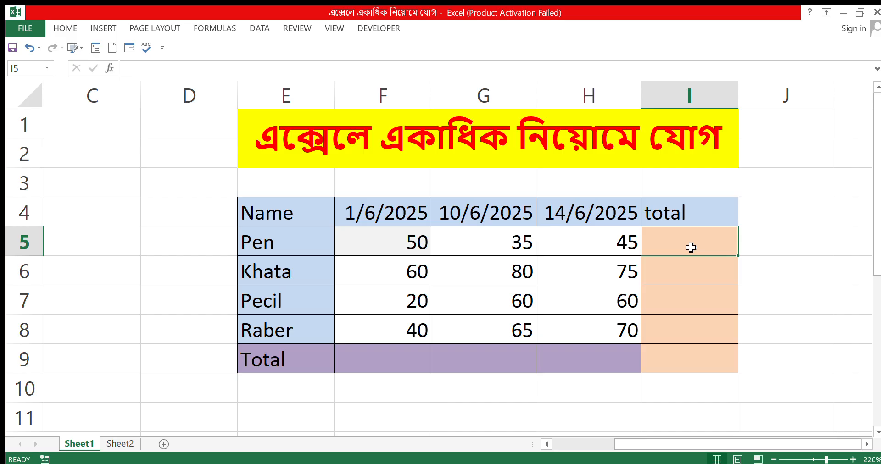
text(=)
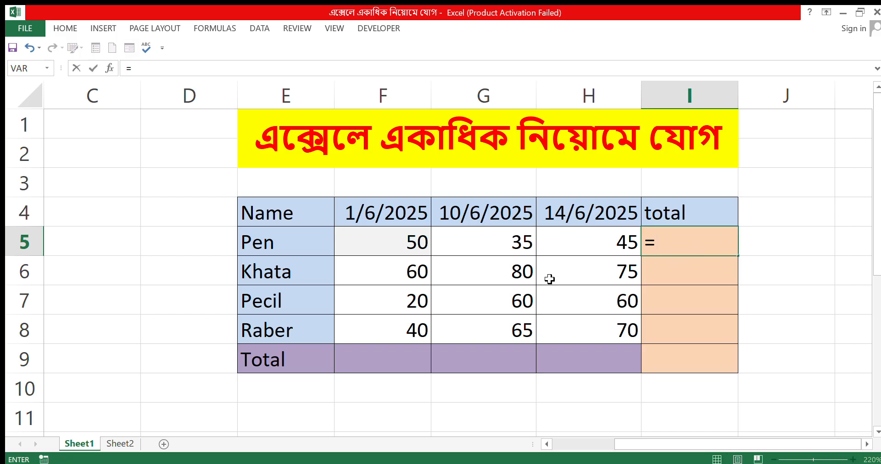
text(sum()
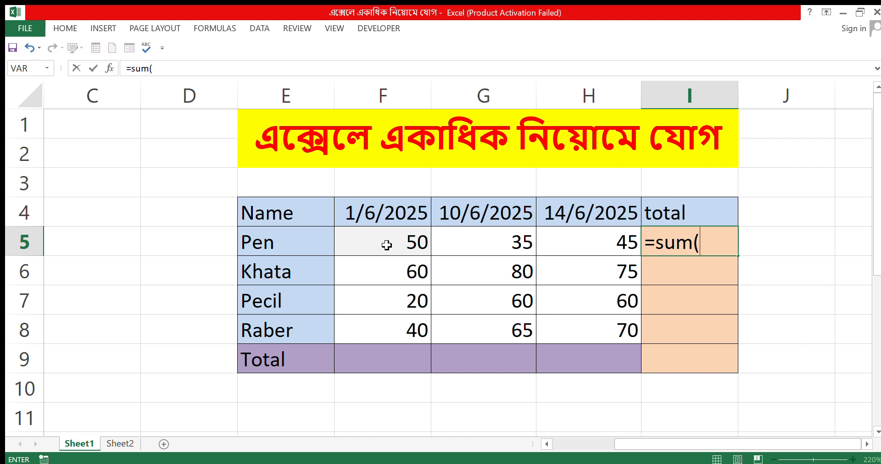
drag(404, 246, 504, 250)
mouse_move(570, 251)
mouse_down()
mouse_move(602, 247)
mouse_move(578, 238)
mouse_up()
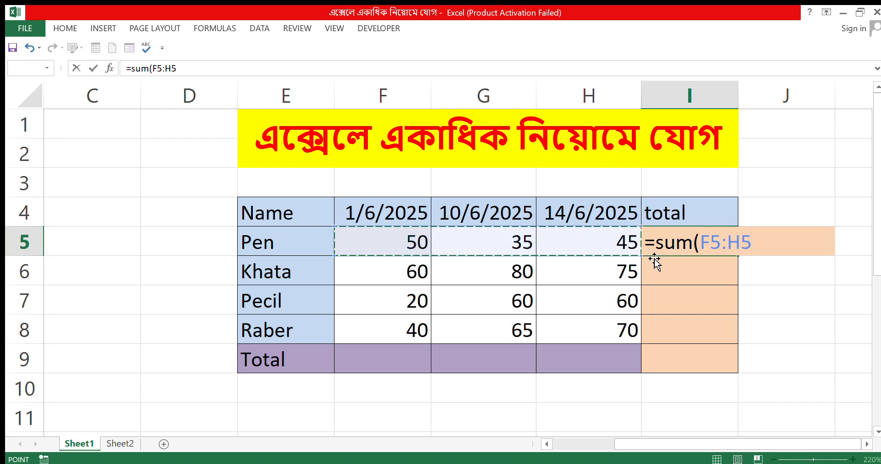
click(387, 241)
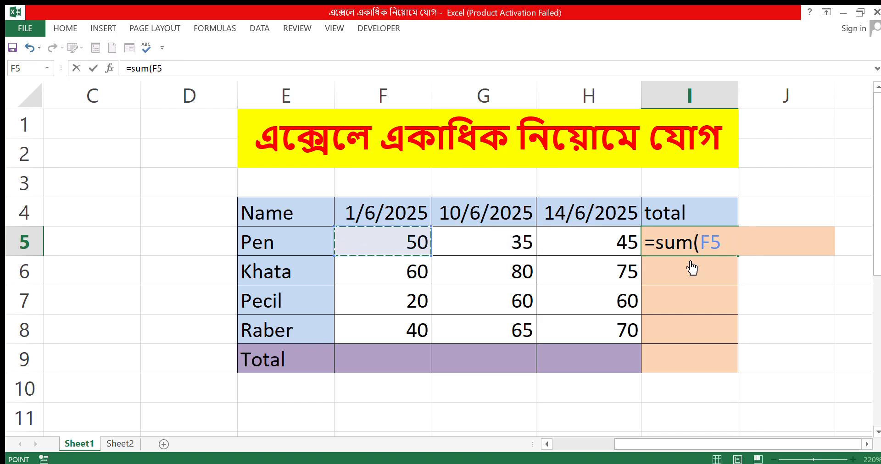
key(BackSpace)
key(BackSpace)
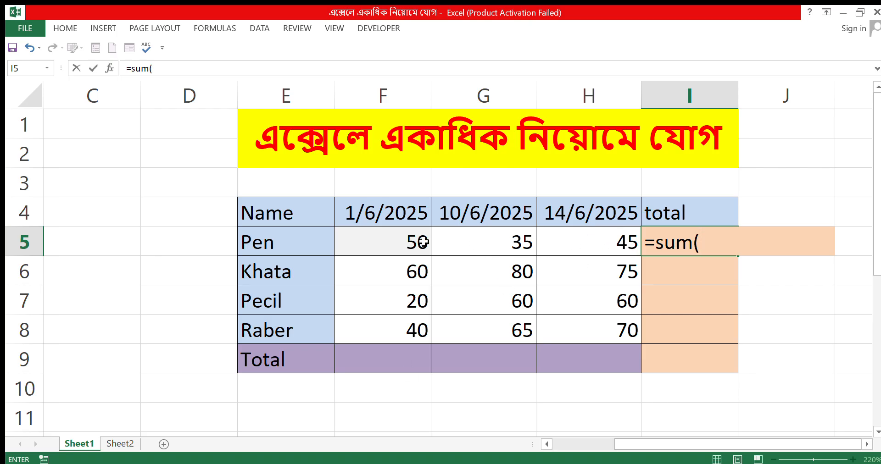
click(374, 243)
drag(408, 248, 583, 244)
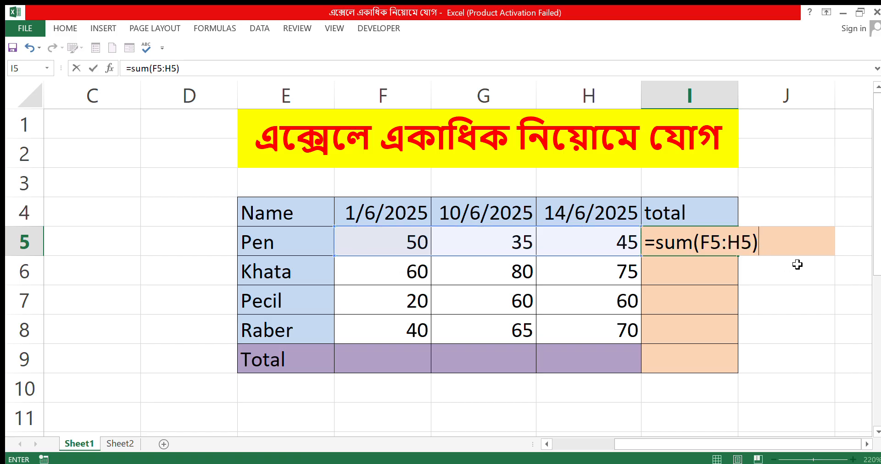
key(Return)
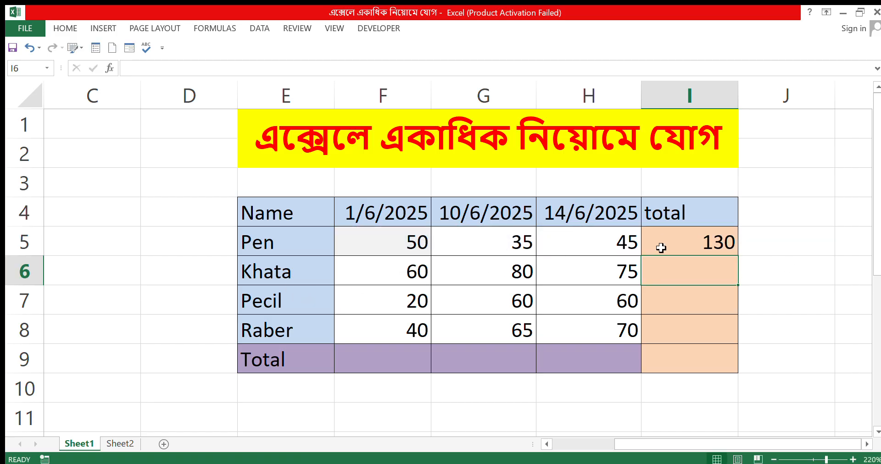
click(718, 242)
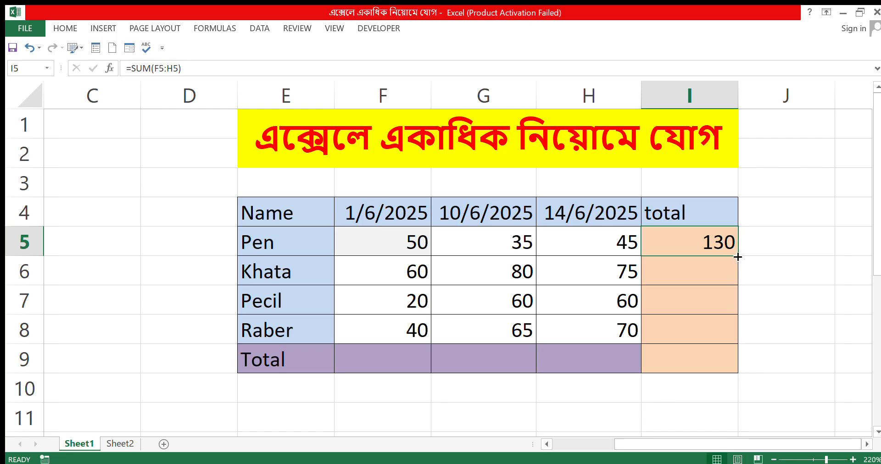
drag(737, 257, 727, 342)
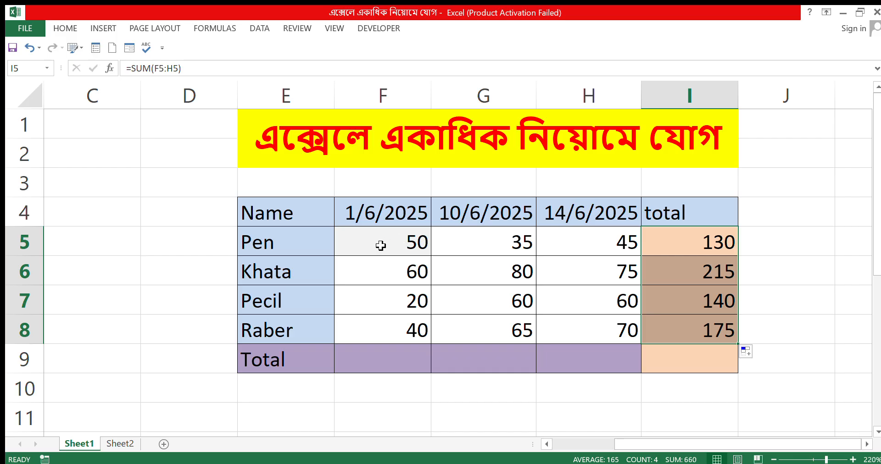
Total the 1/6/2025 column in F9 with =sum(F5:F8) and fill the formula across through I9
click(398, 364)
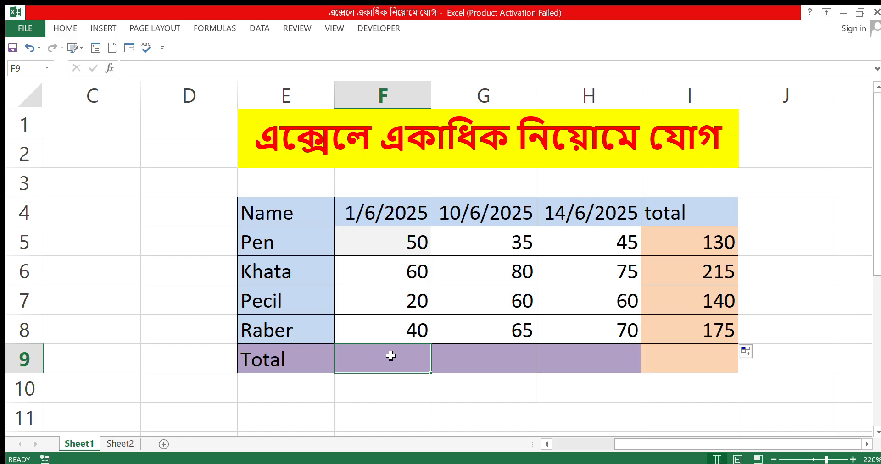
text(=)
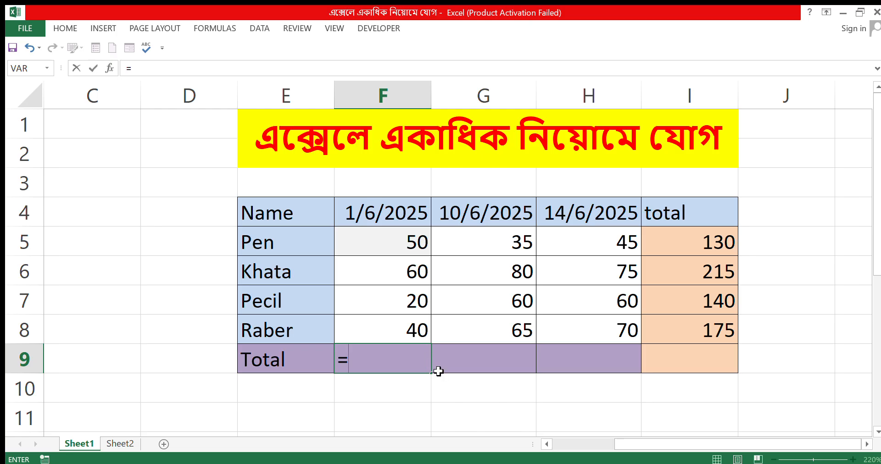
text(sum)
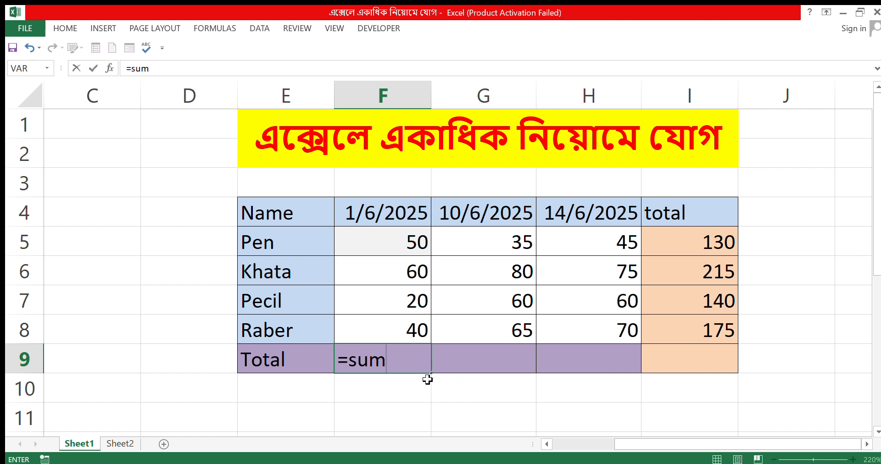
text(()
click(415, 245)
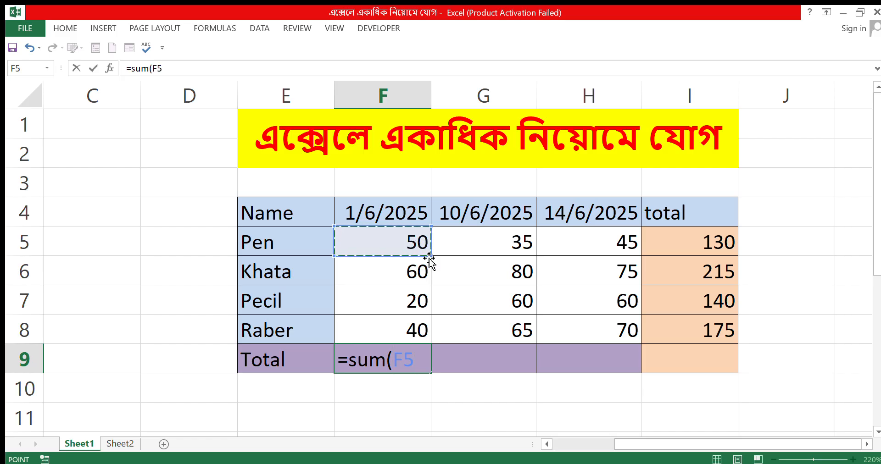
drag(395, 250, 393, 329)
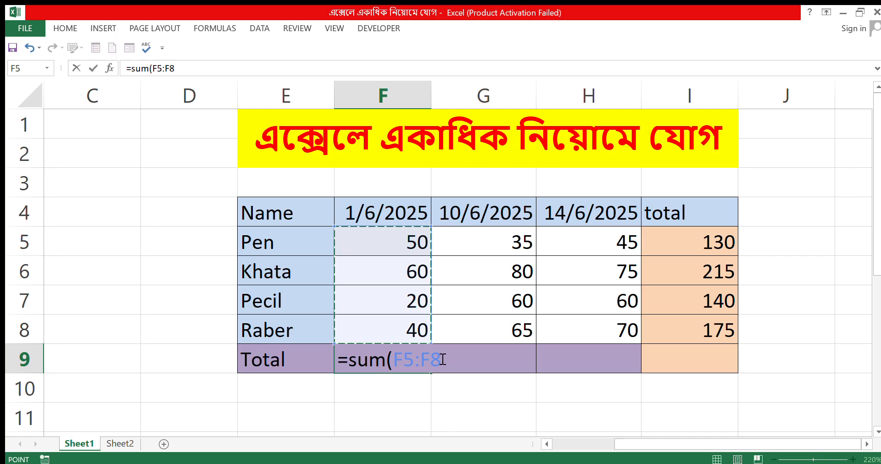
text())
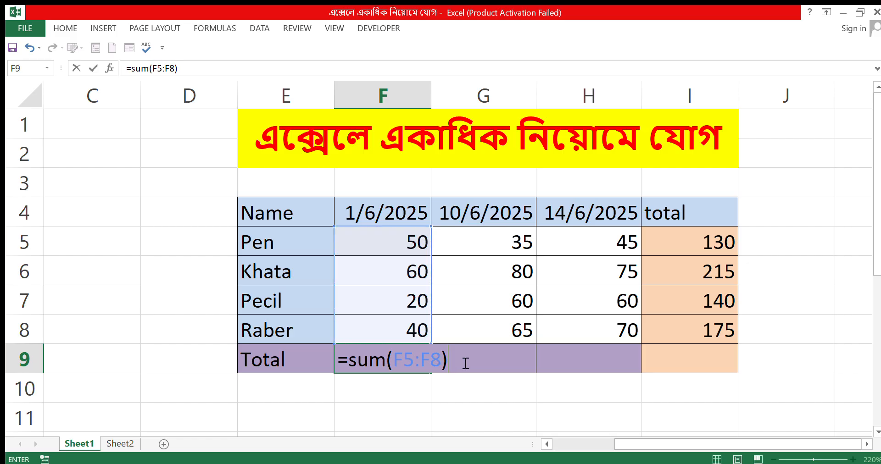
key(Return)
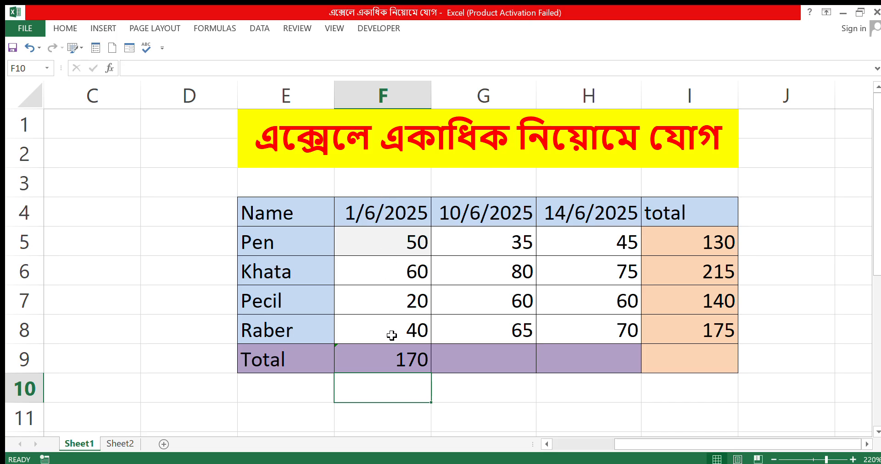
click(424, 358)
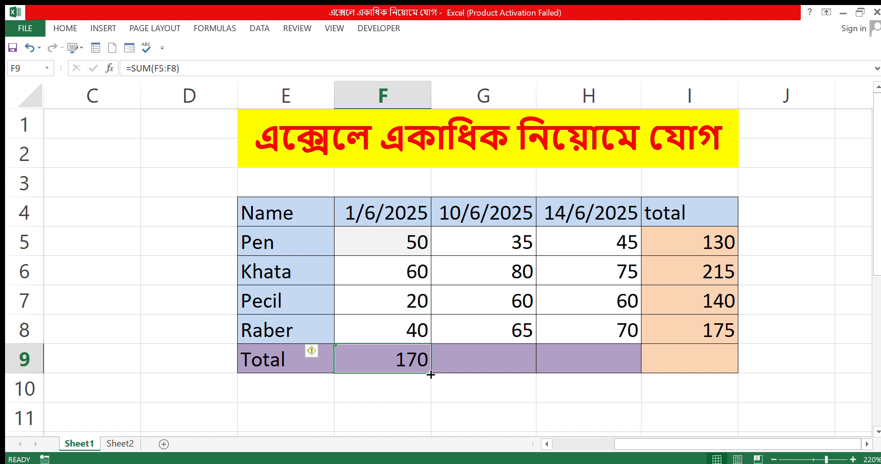
drag(431, 375, 724, 360)
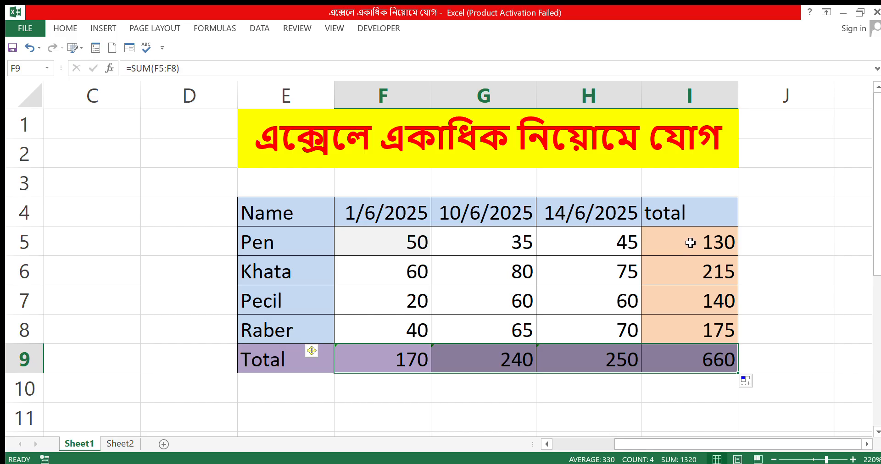
Clear the formula results from the total column I5:I9 and the Total row F9:H9
drag(691, 243, 694, 354)
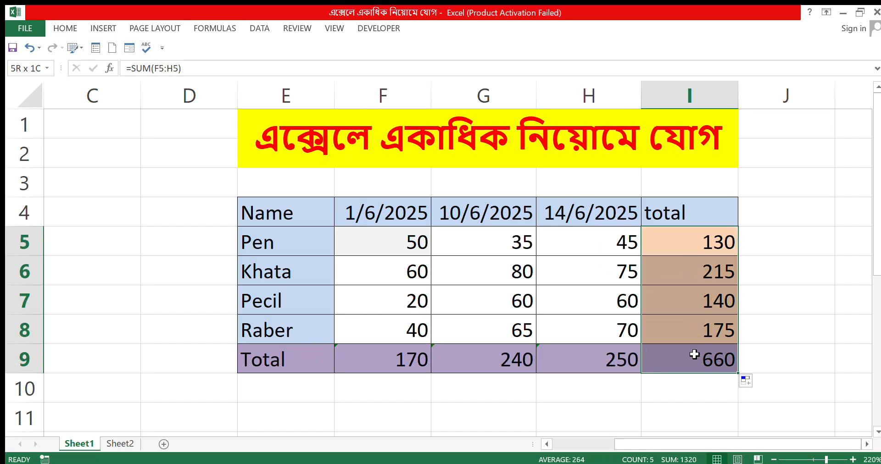
key(Delete)
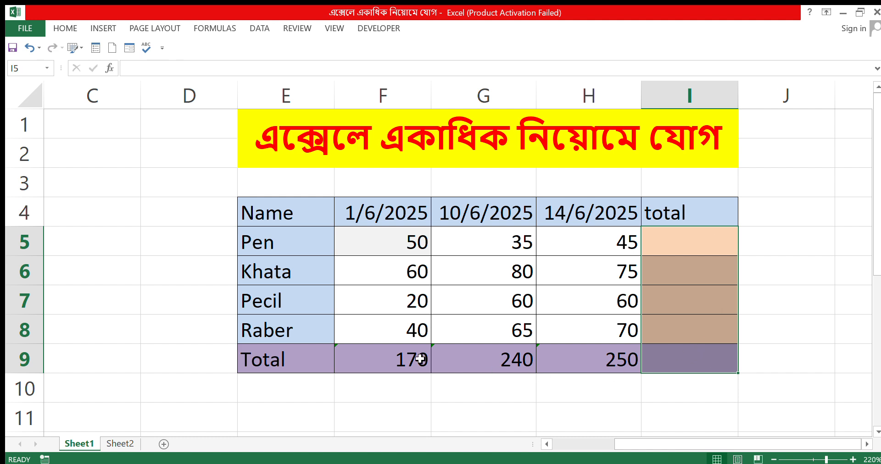
drag(379, 358, 629, 365)
key(Delete)
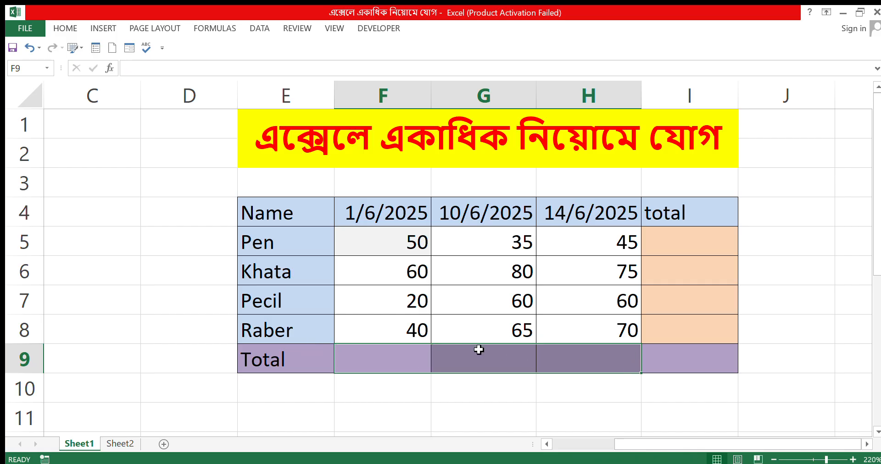
AutoSum the whole range F5:I9 to fill all row and column totals at once, and close the workbook
drag(347, 239, 667, 360)
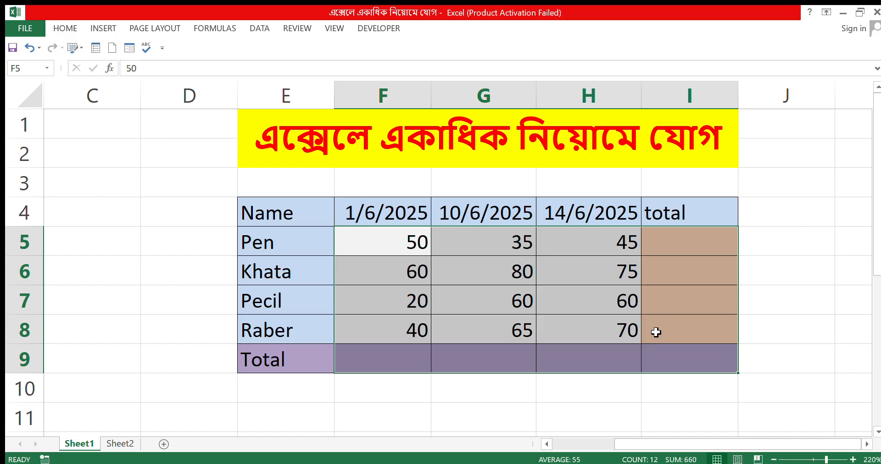
key(alt+equal)
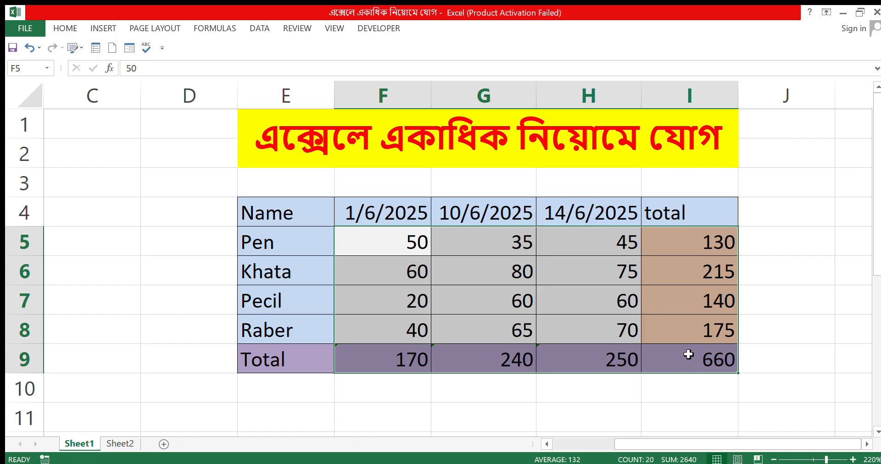
click(876, 13)
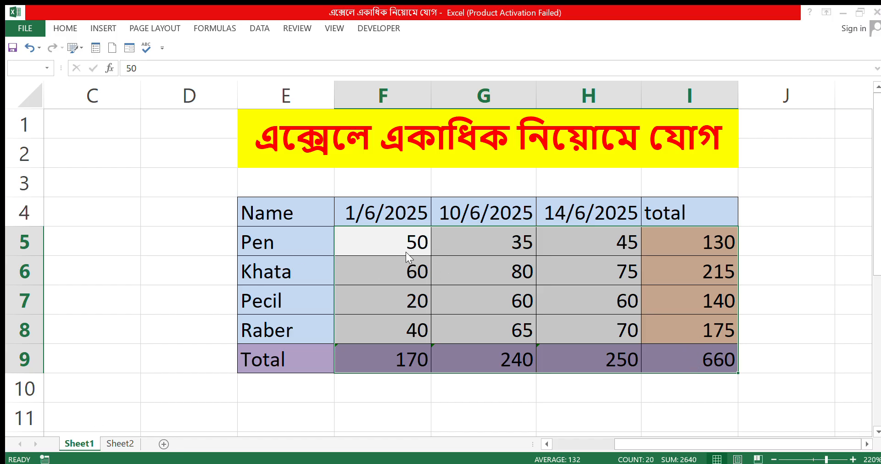